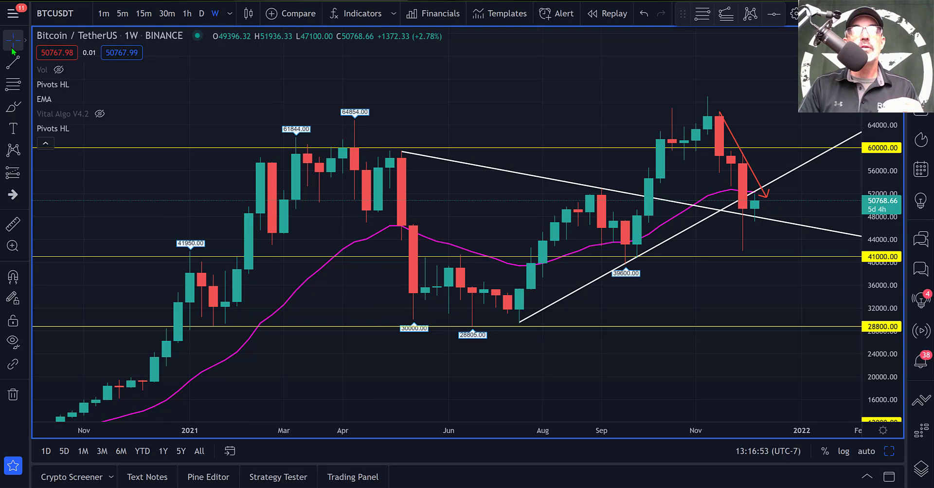
- Choose Fib Retracement and anchor it at the April 2021 high of 65102.57 on the weekly chart
click(14, 85)
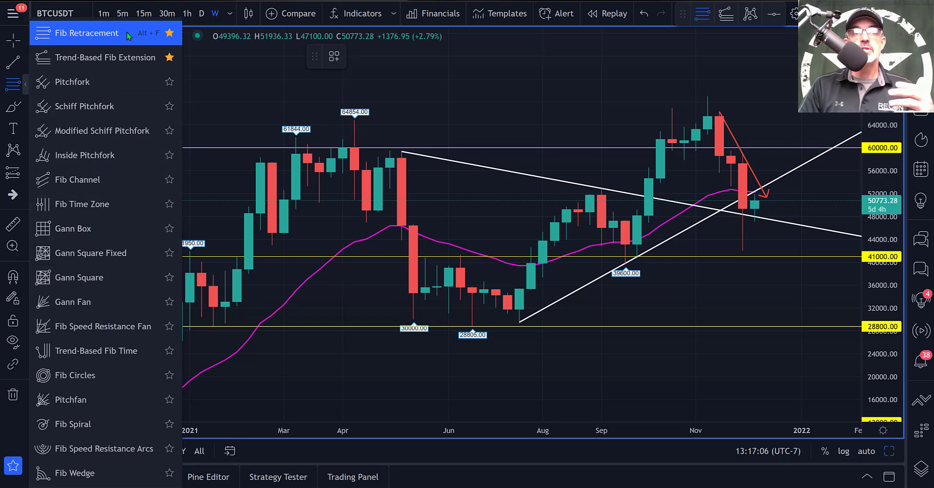
click(169, 33)
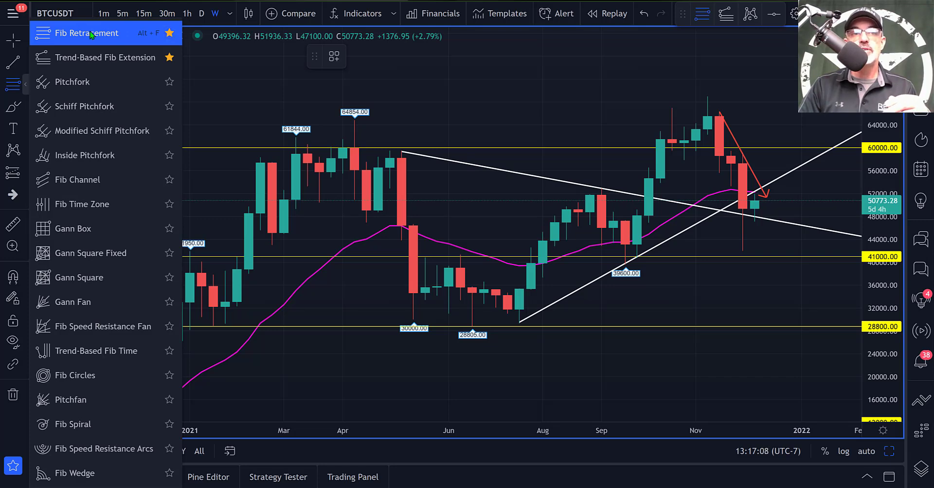
click(90, 34)
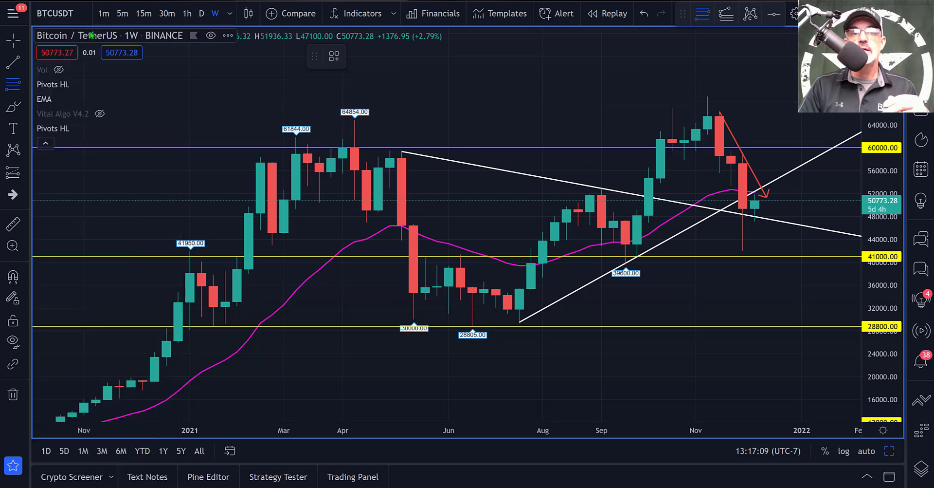
click(350, 120)
click(508, 243)
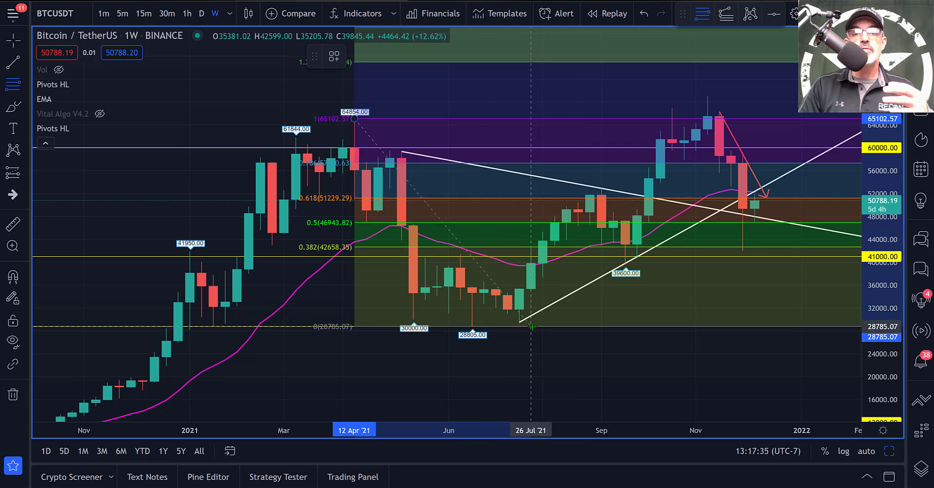
- Anchor the retracement's low end at 28785.07 and open the drawing's settings
click(532, 326)
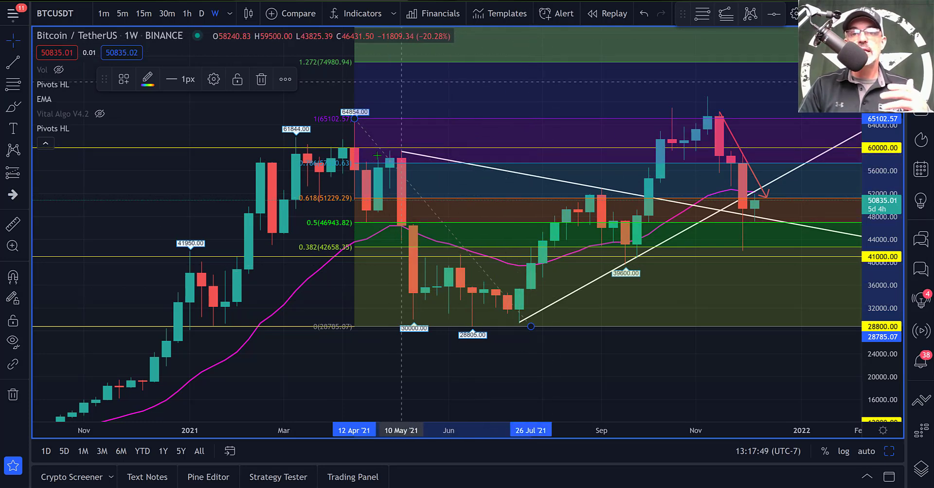
click(213, 80)
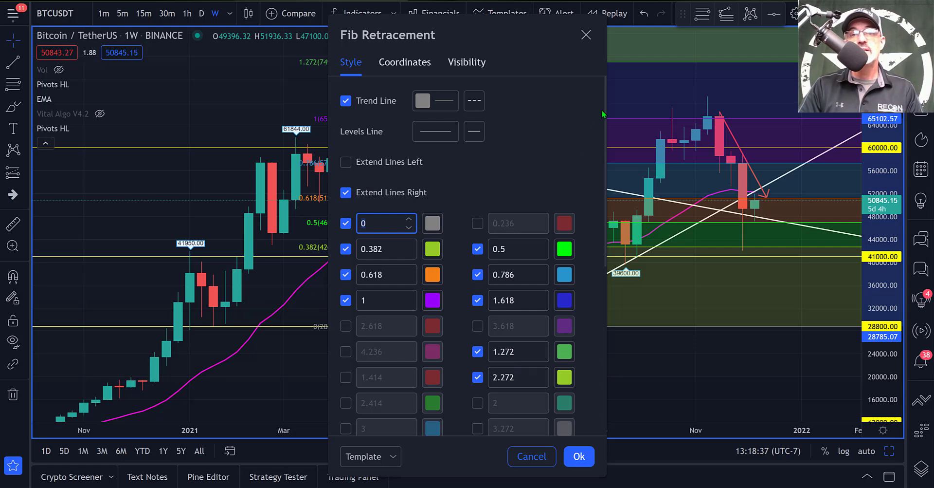
- Turn off the Background fills in the Style tab and move the settings dialog aside
drag(606, 131, 593, 305)
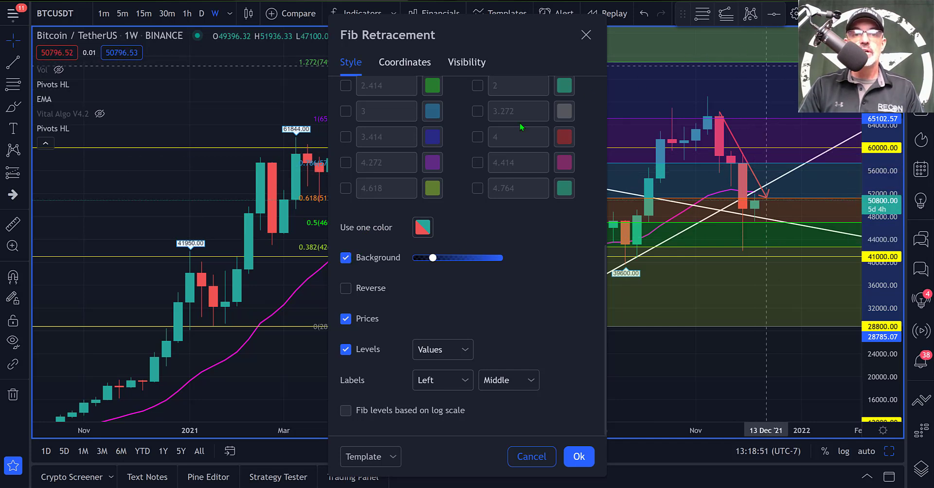
click(346, 258)
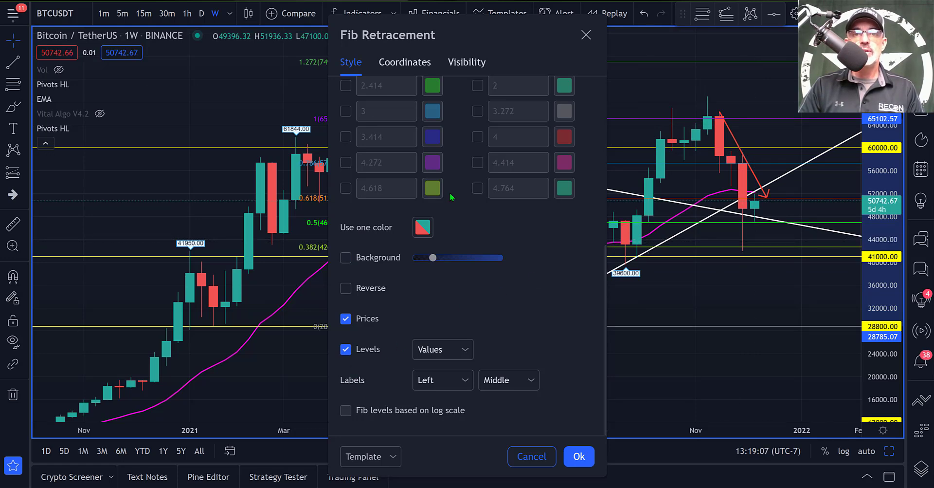
drag(482, 25, 594, 31)
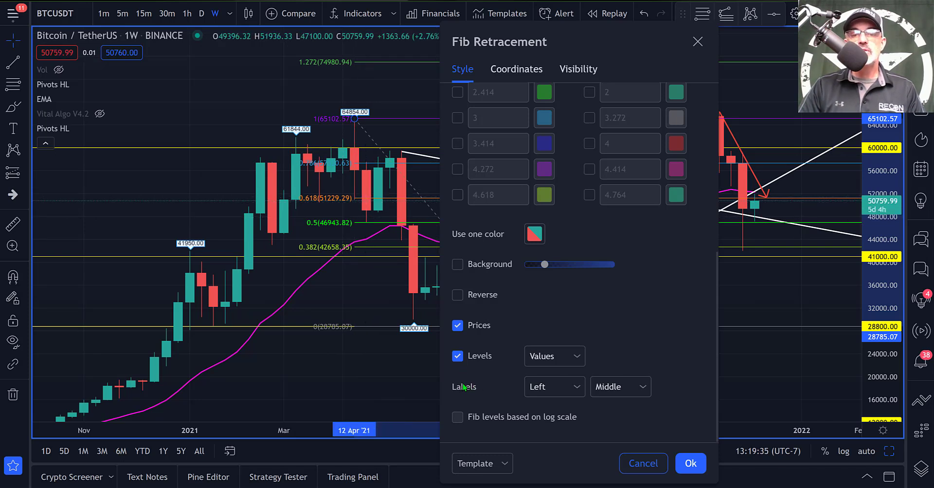
- Set the Fib level labels placement to Right
click(575, 388)
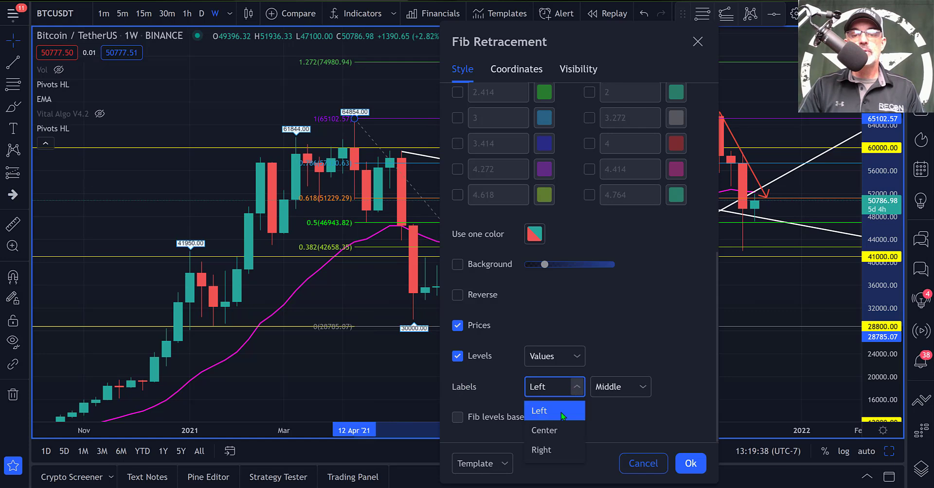
click(542, 449)
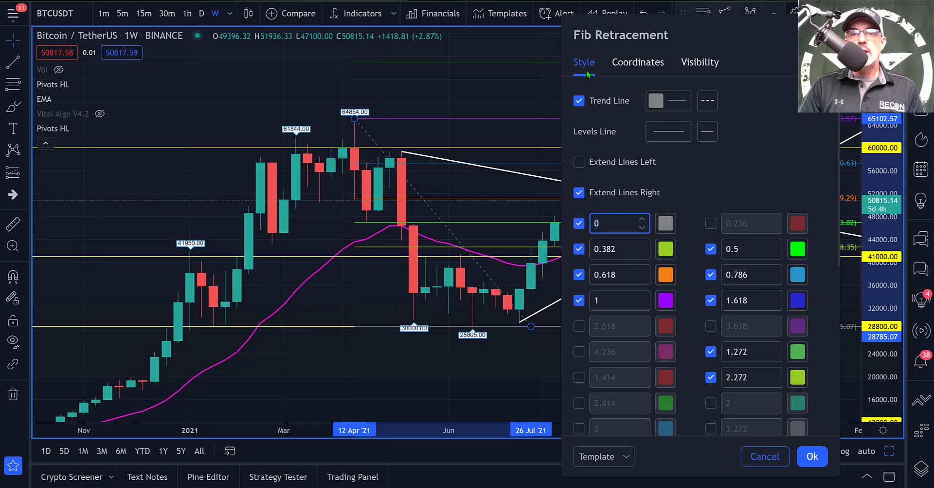
- Set the Fib anchor prices to 64854 (top) and 28805 (bottom), then select and deselect the red arrow
click(639, 63)
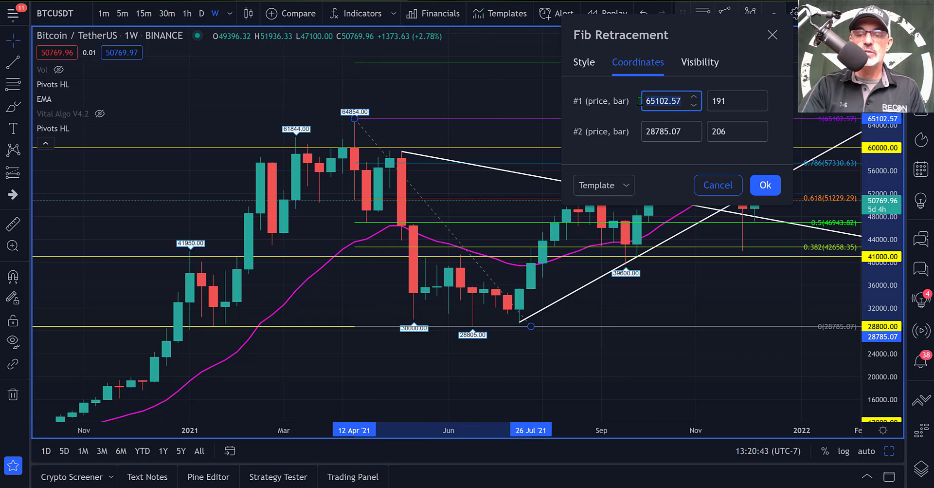
text(64854)
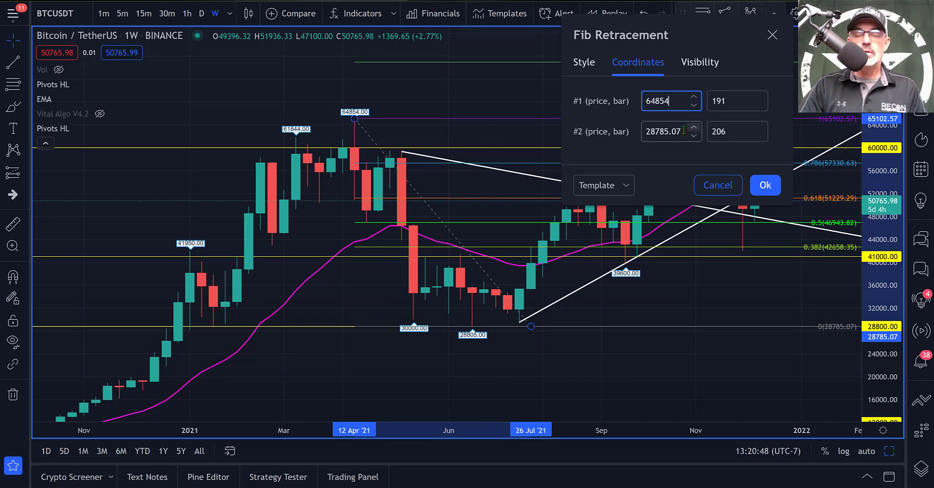
click(650, 130)
text(2880)
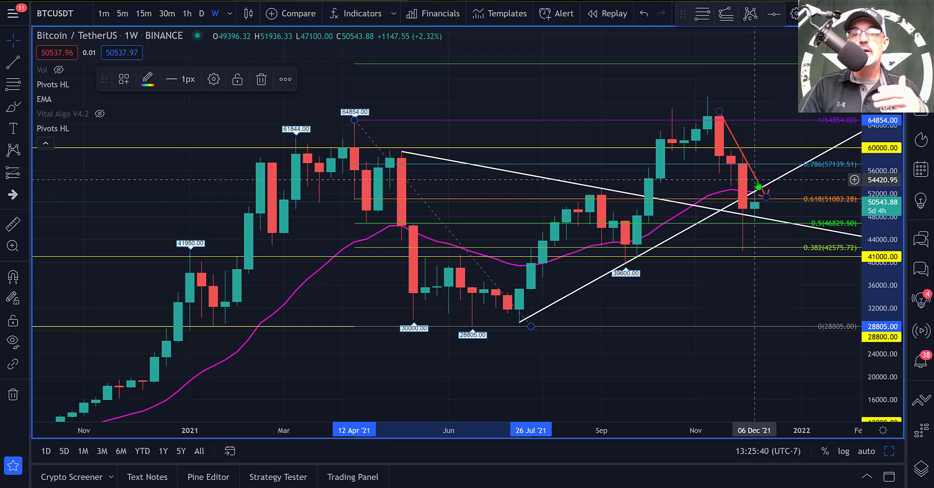
click(759, 187)
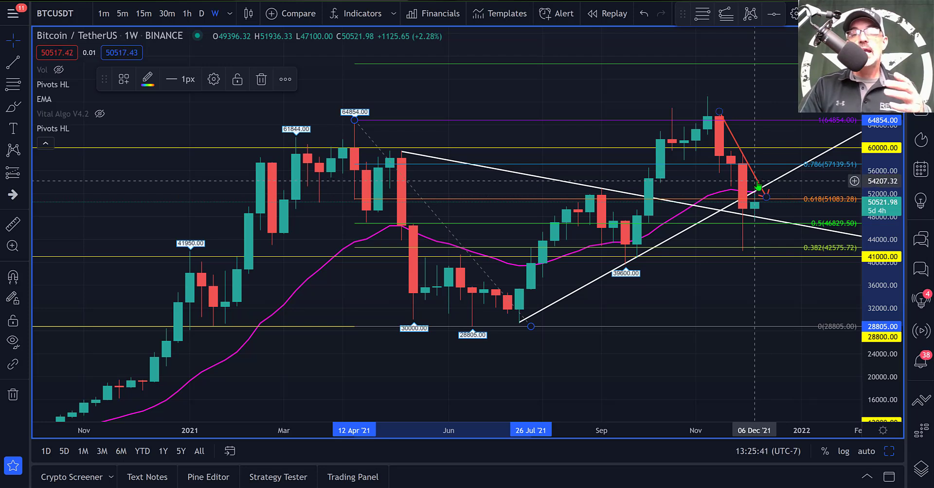
click(822, 168)
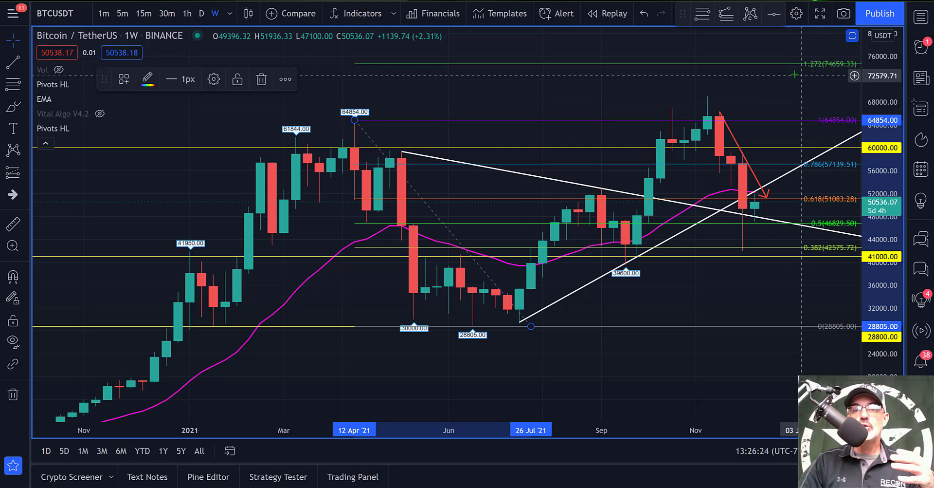
drag(792, 97, 787, 152)
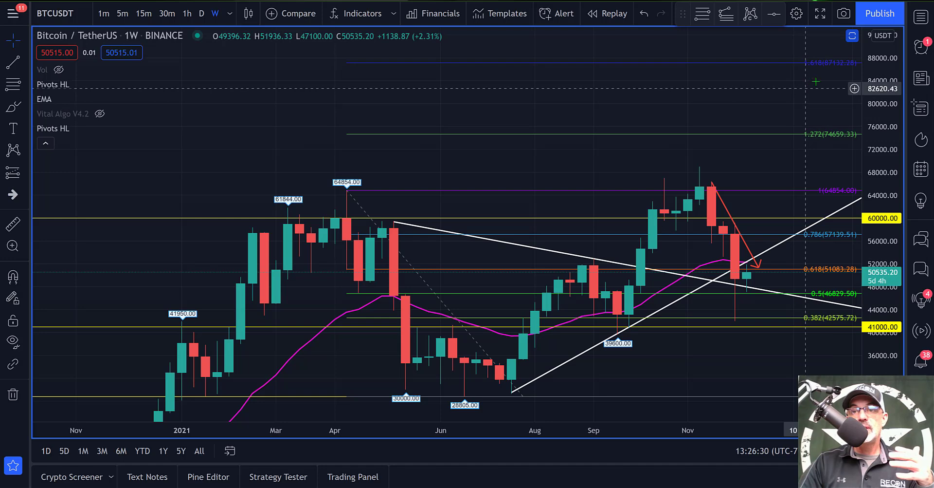
drag(639, 169, 643, 108)
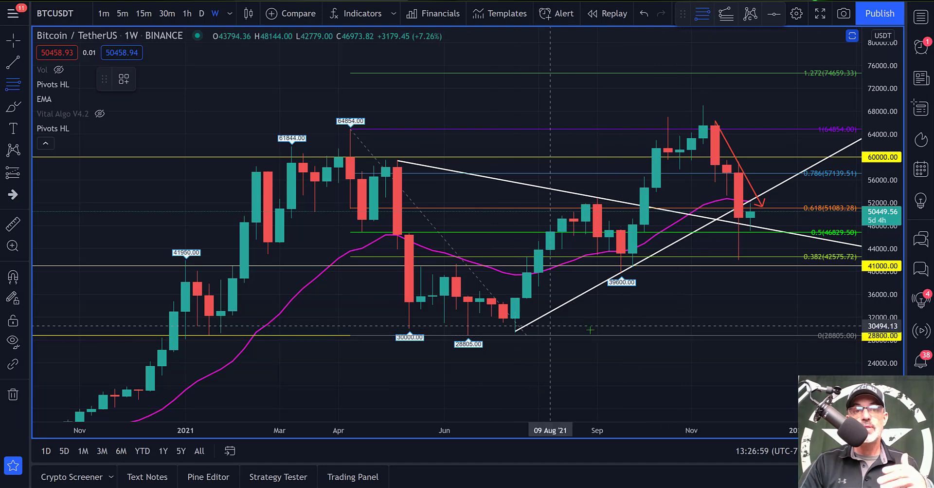
click(469, 335)
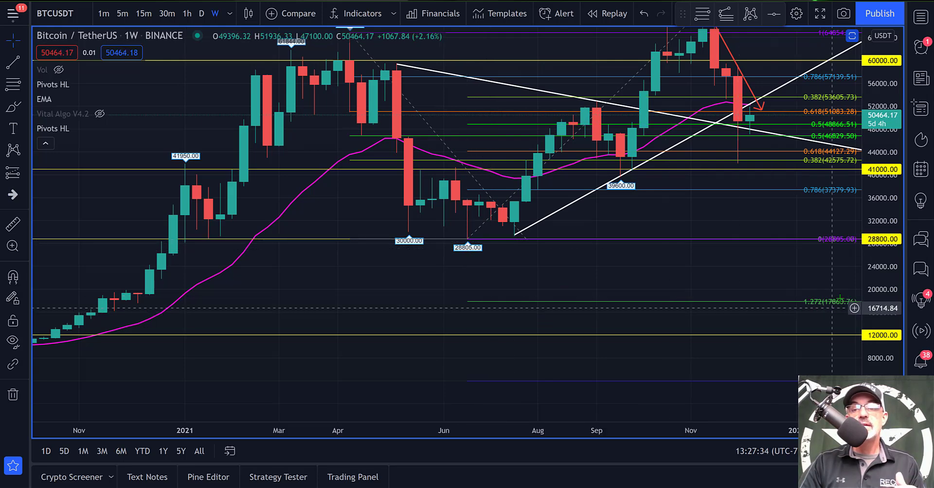
drag(688, 207, 684, 222)
drag(695, 268, 721, 359)
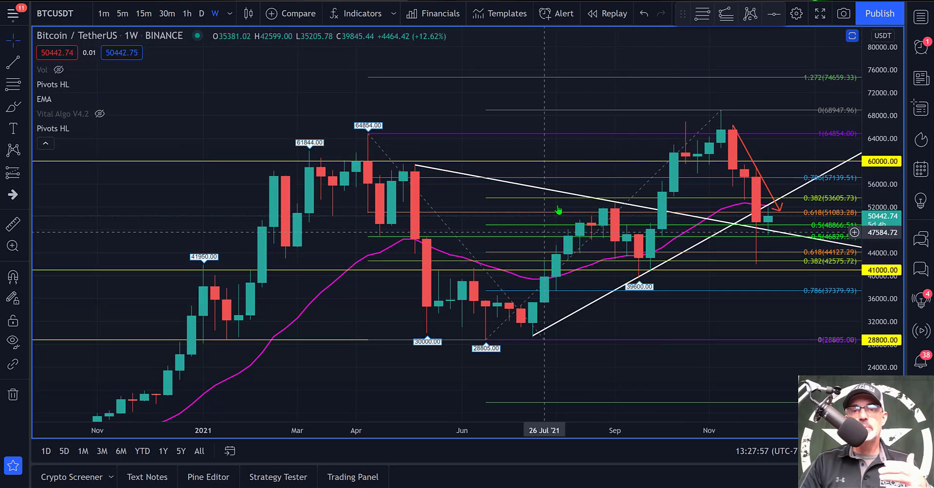
click(645, 14)
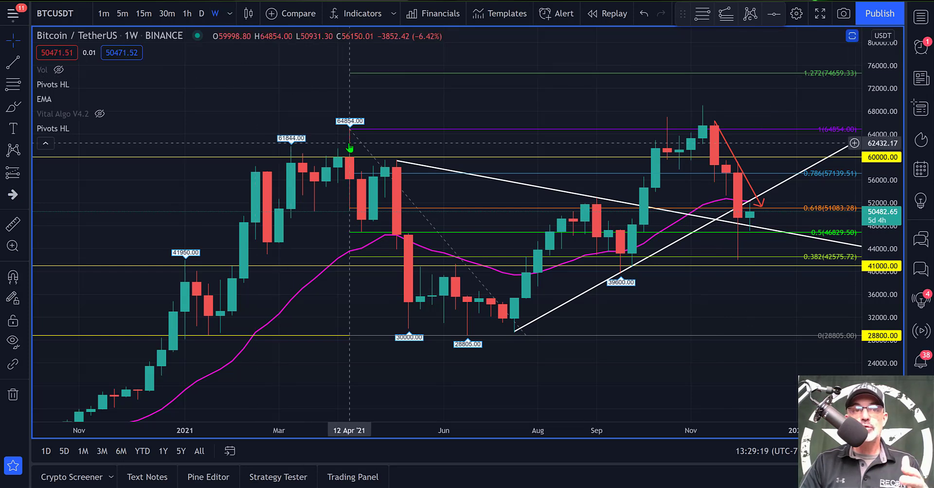
- Switch BTCUSDT to the D (daily) interval and zoom out on the chart
click(202, 14)
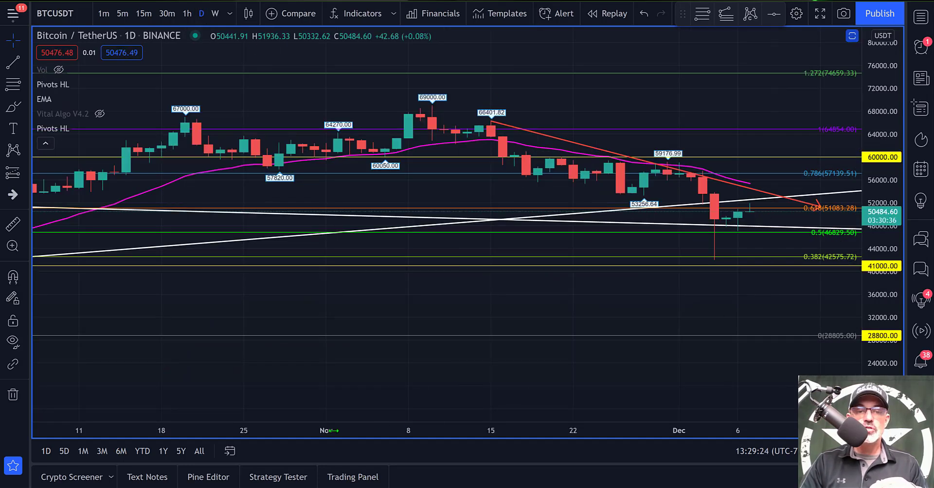
scroll(542, 416, down, 2)
scroll(541, 416, down, 5)
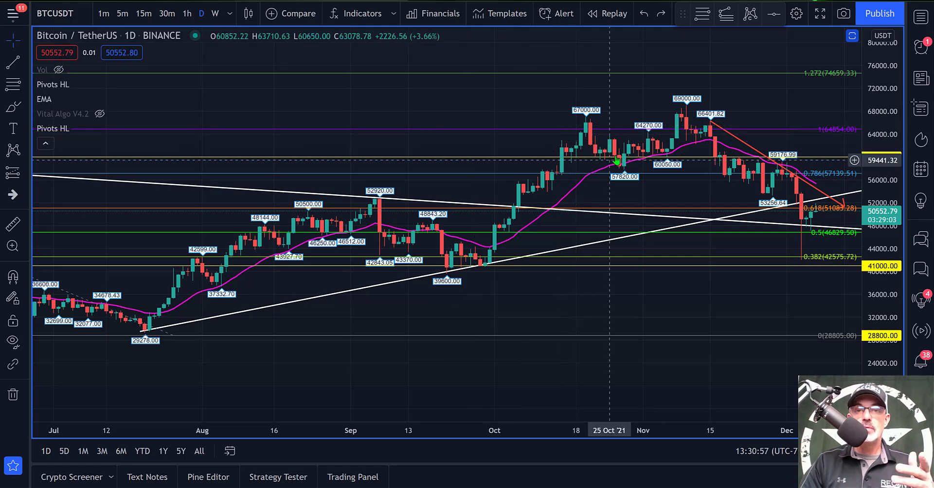
- Delete the old Fib and draw a new one from the 68841.14 high to the 40748.48 low
click(529, 79)
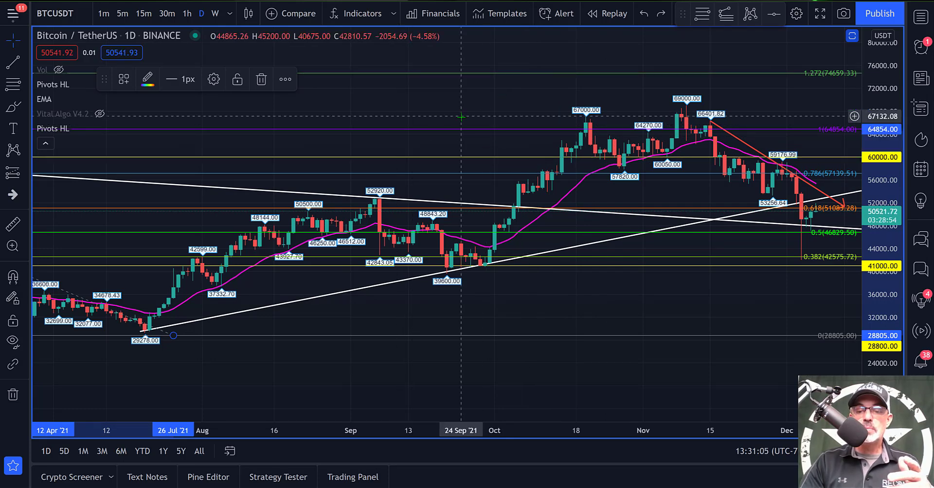
key(Delete)
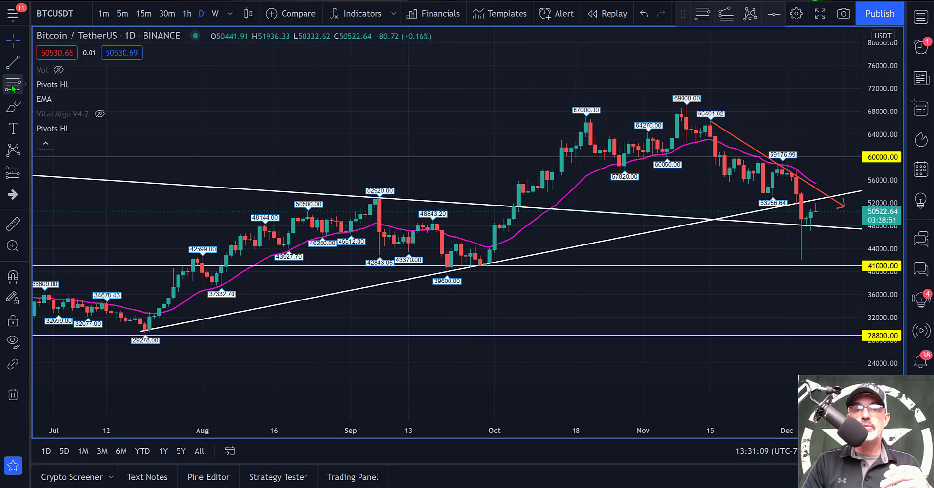
click(681, 106)
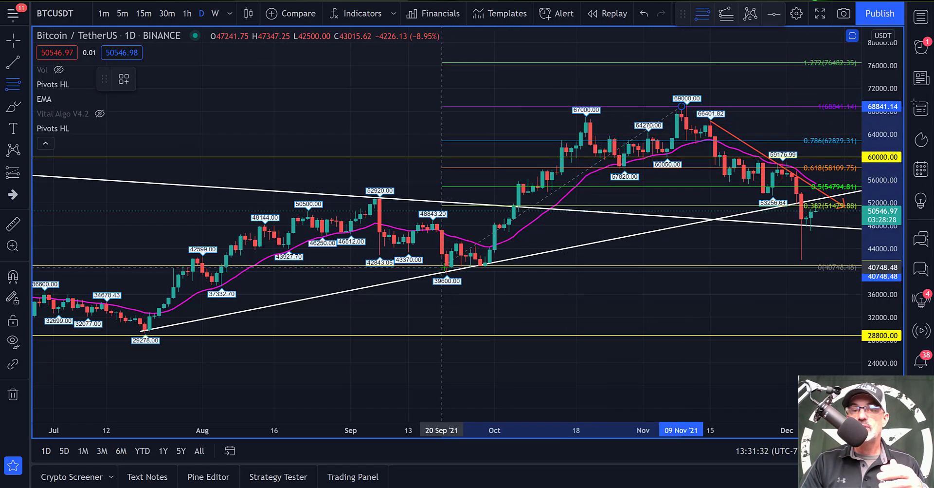
click(444, 268)
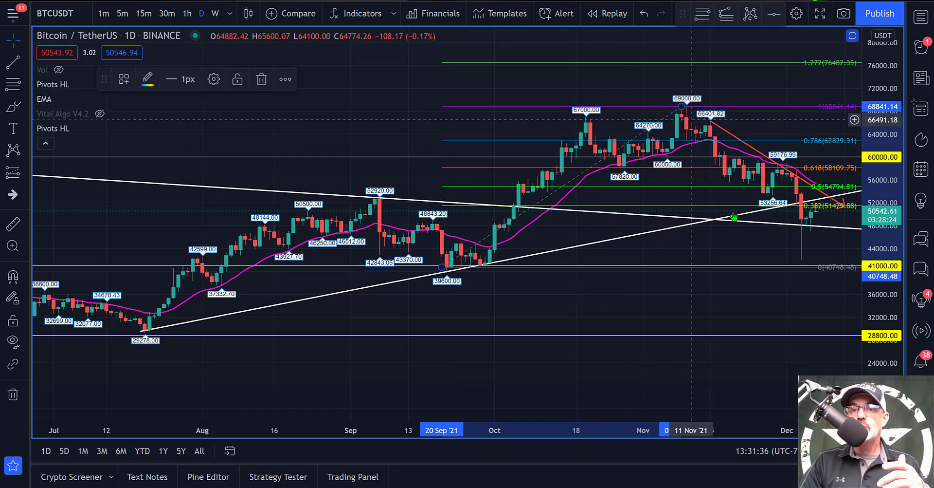